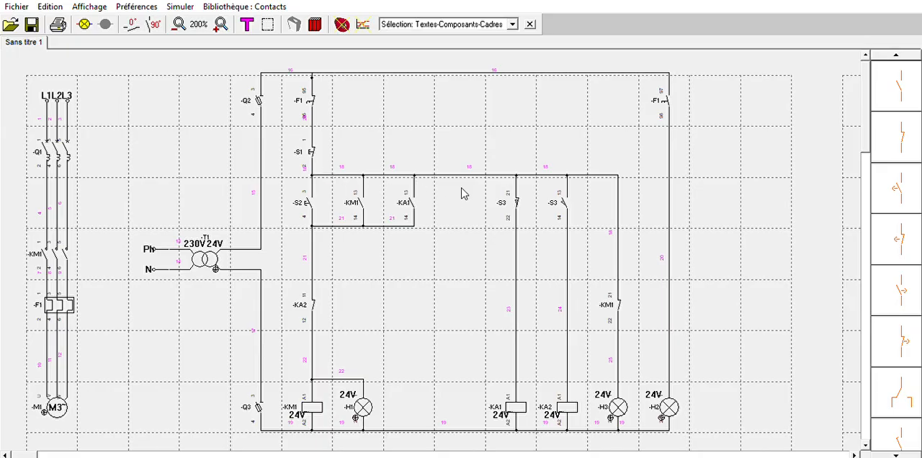
Examine the S3 contact in the KA1 branch, and the three-pole breaker Q1 and thermal relay F1 in the power circuit
double_click(517, 193)
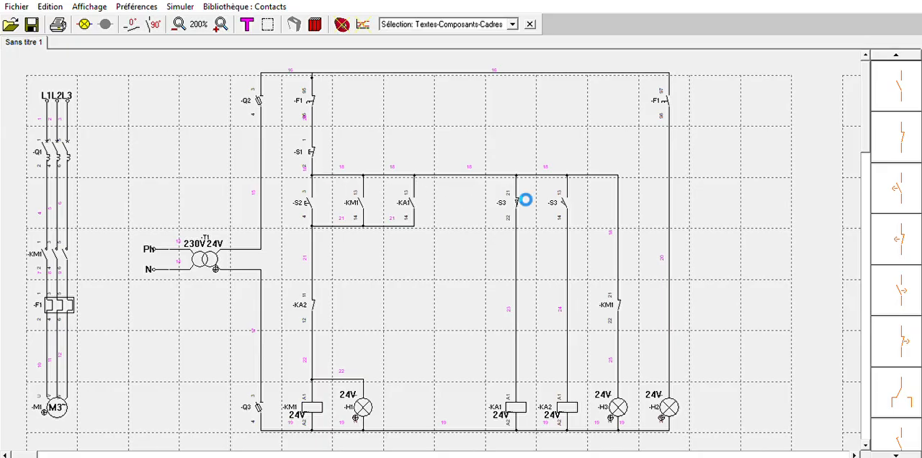
click(482, 207)
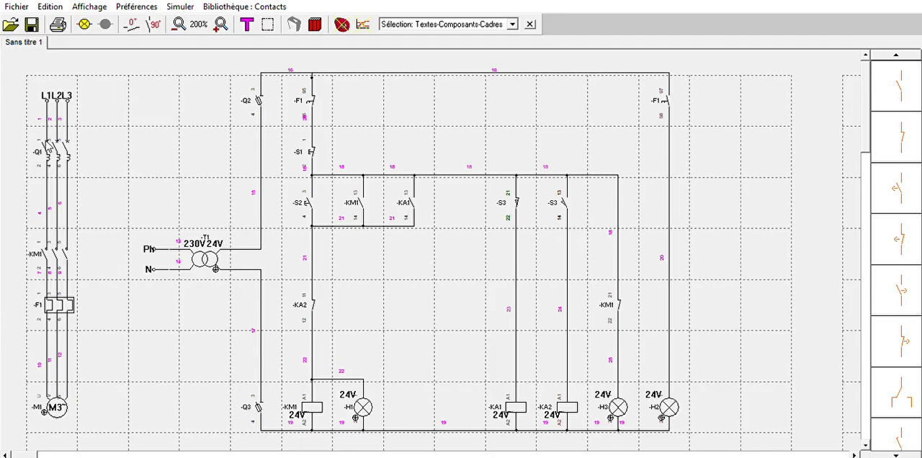
click(67, 147)
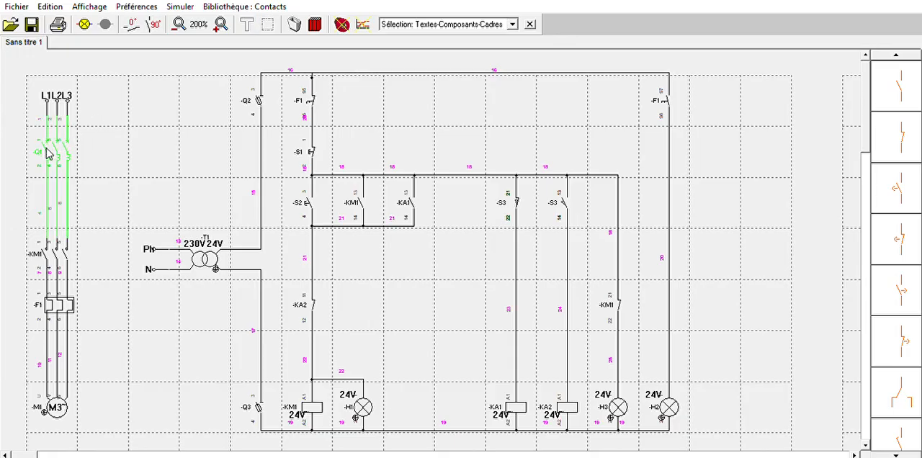
click(80, 127)
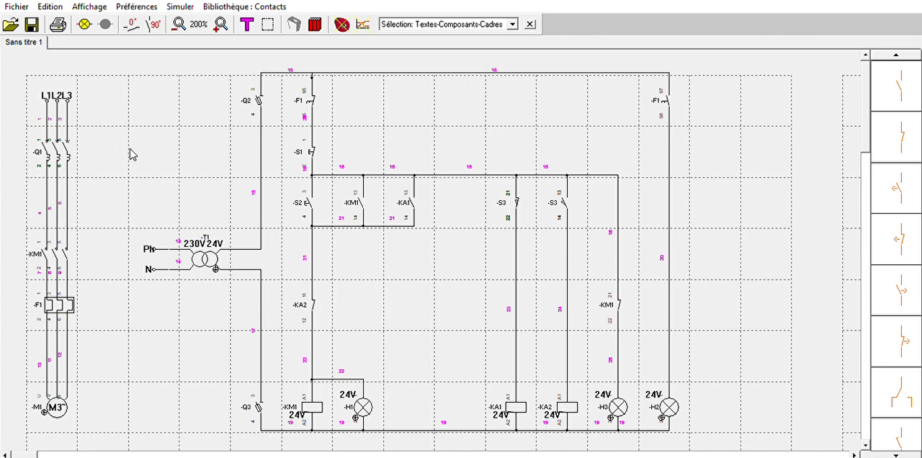
click(64, 303)
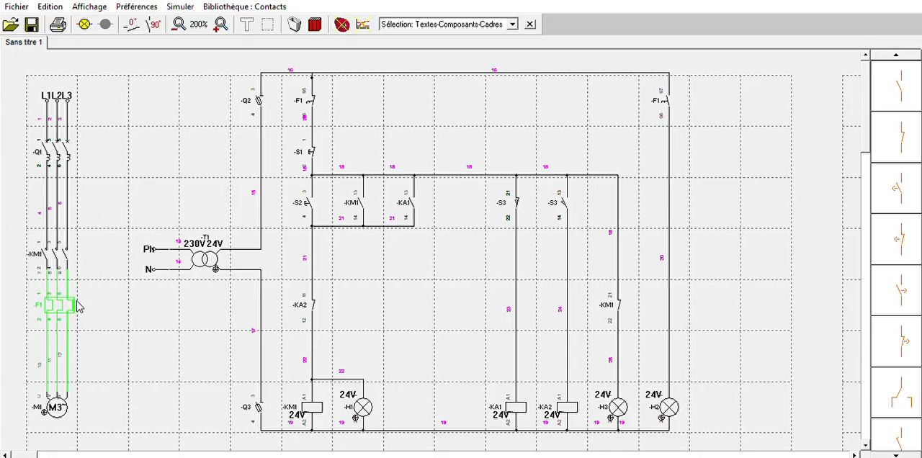
click(115, 268)
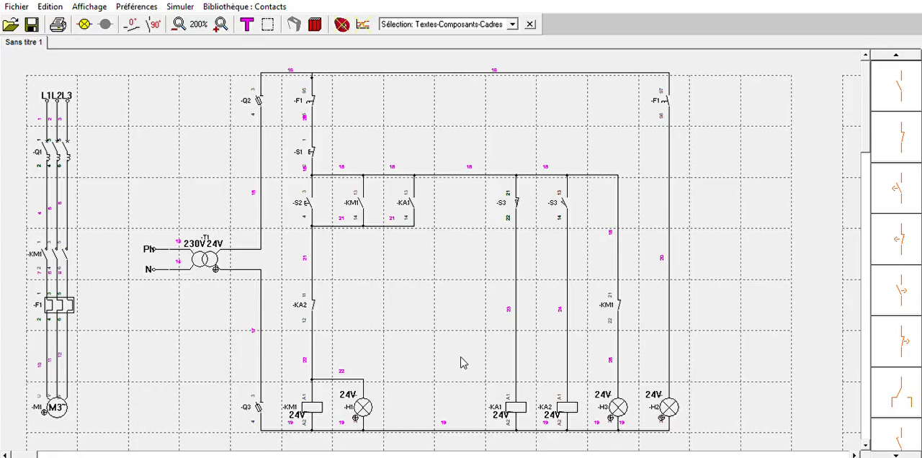
Examine the control circuit's components: both F1 contacts, pushbuttons S1 and S2, and the S3 contact feeding KA2
click(155, 249)
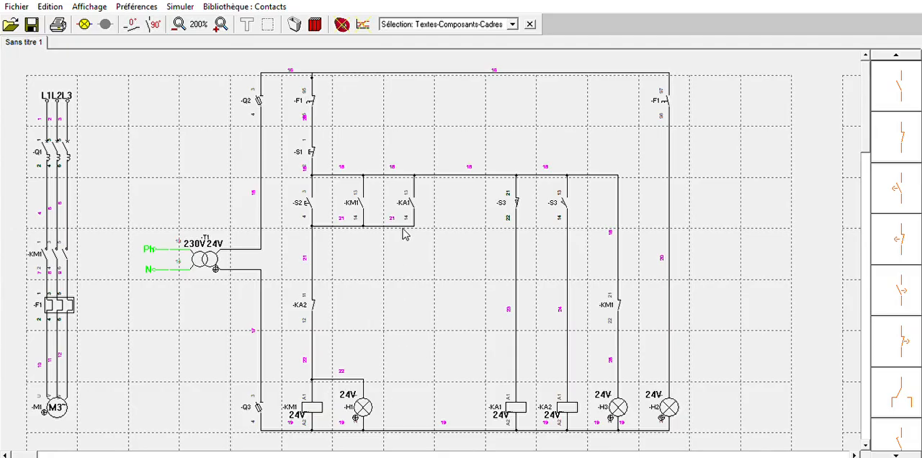
click(316, 92)
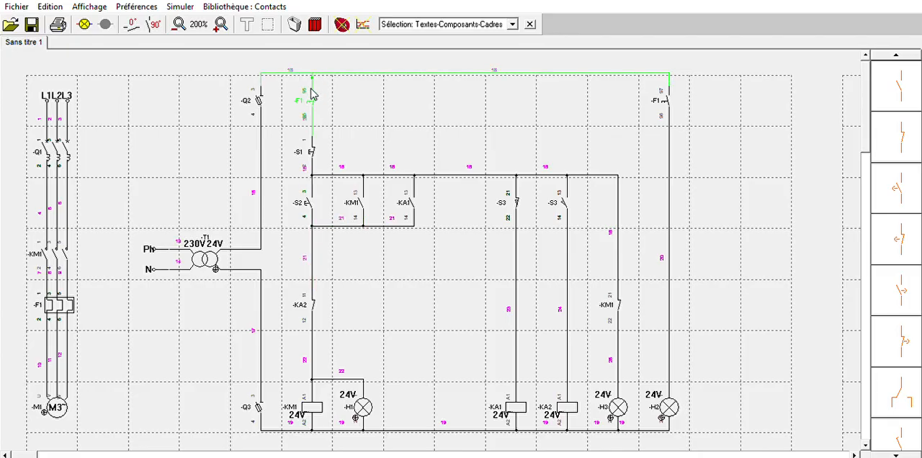
click(664, 93)
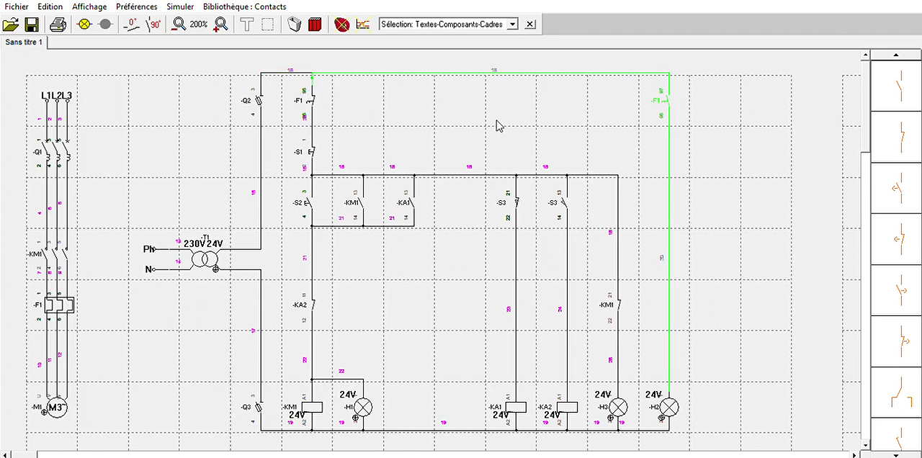
click(308, 95)
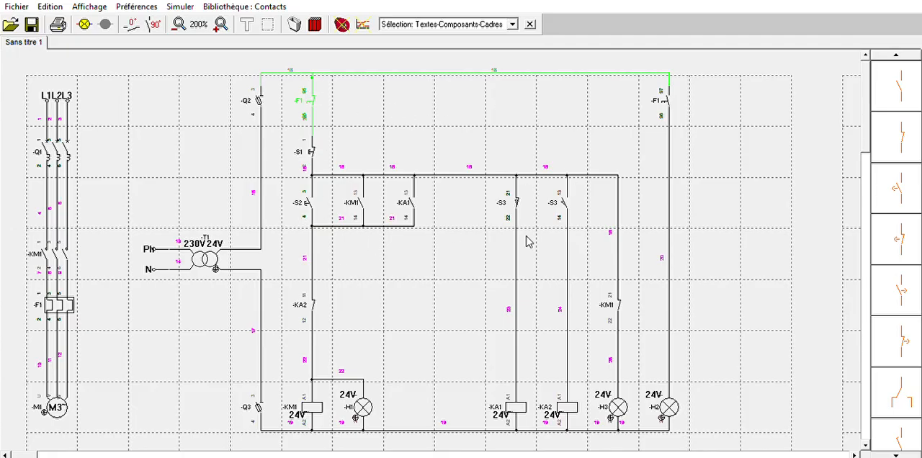
click(664, 92)
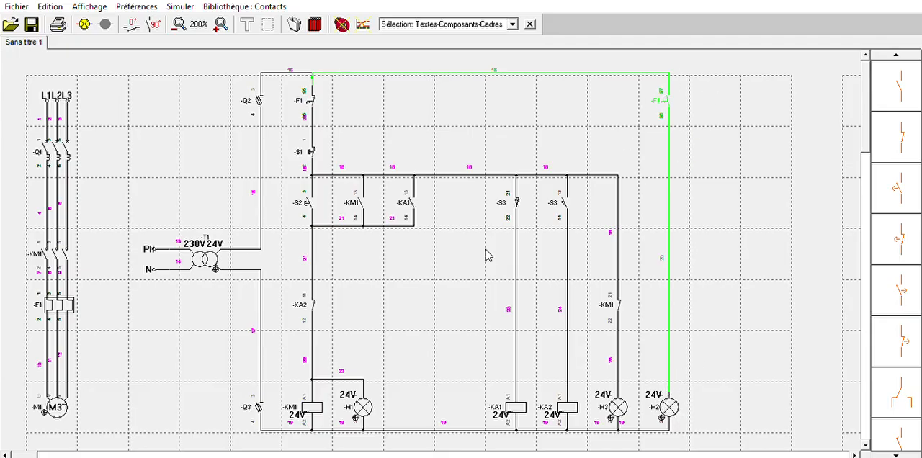
click(315, 149)
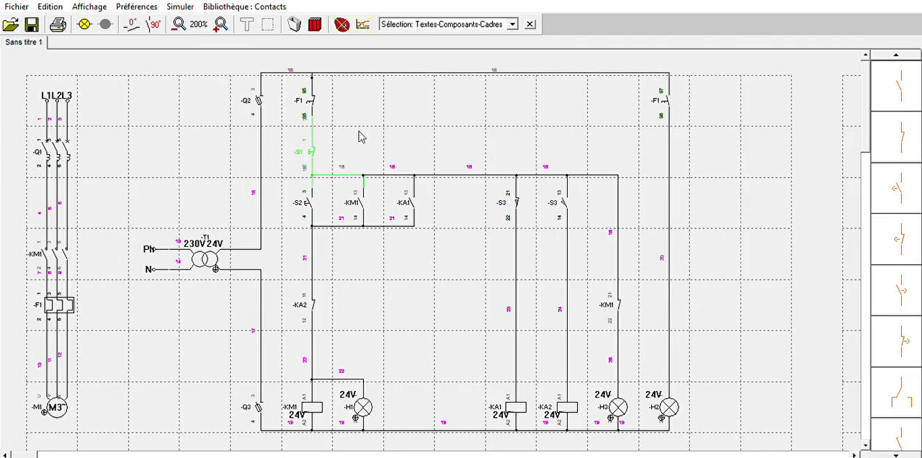
click(316, 151)
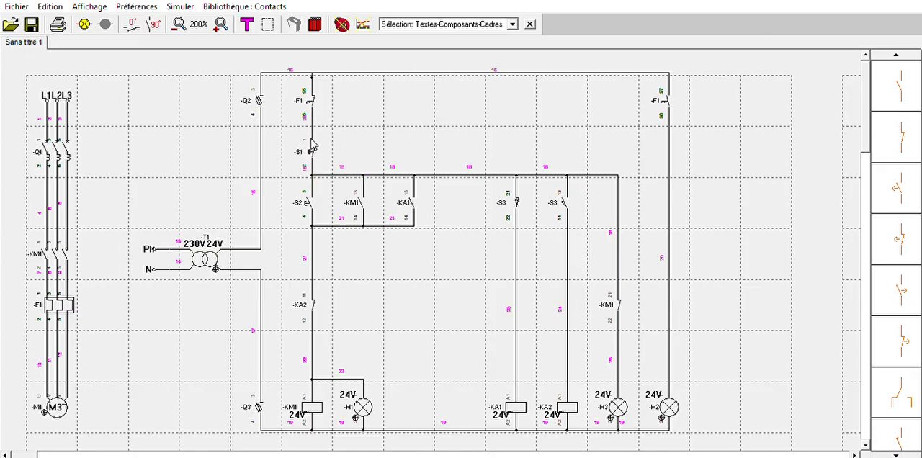
click(316, 147)
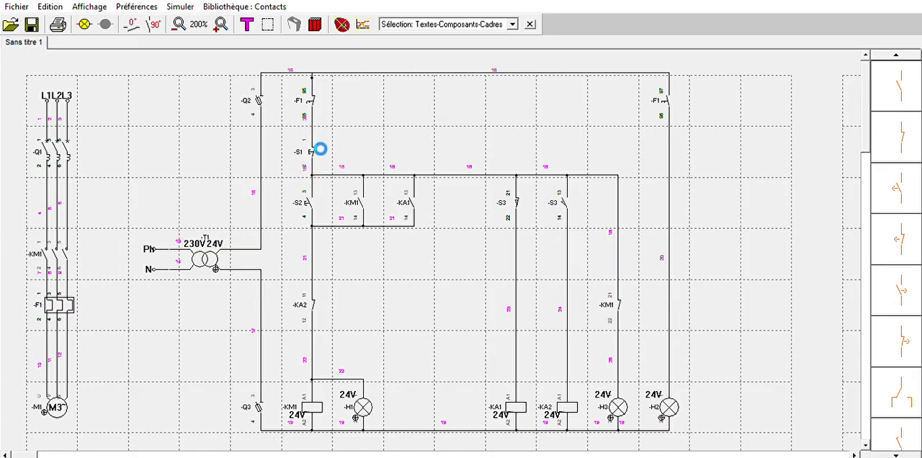
click(311, 188)
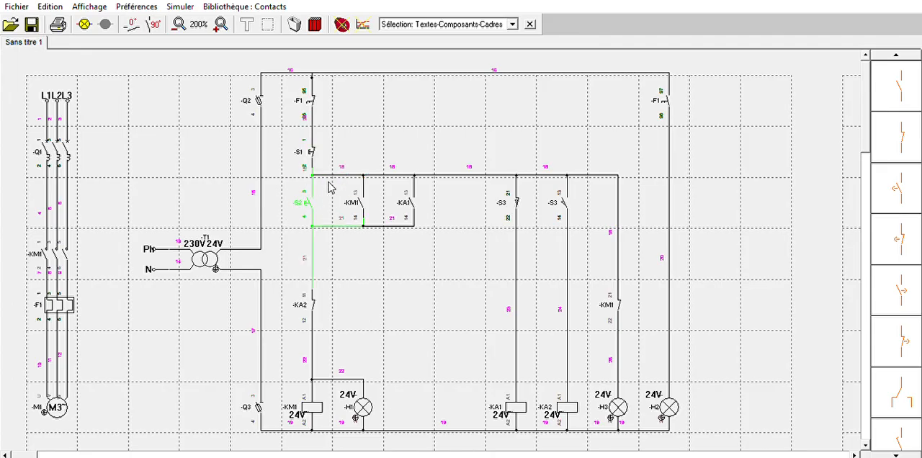
click(399, 286)
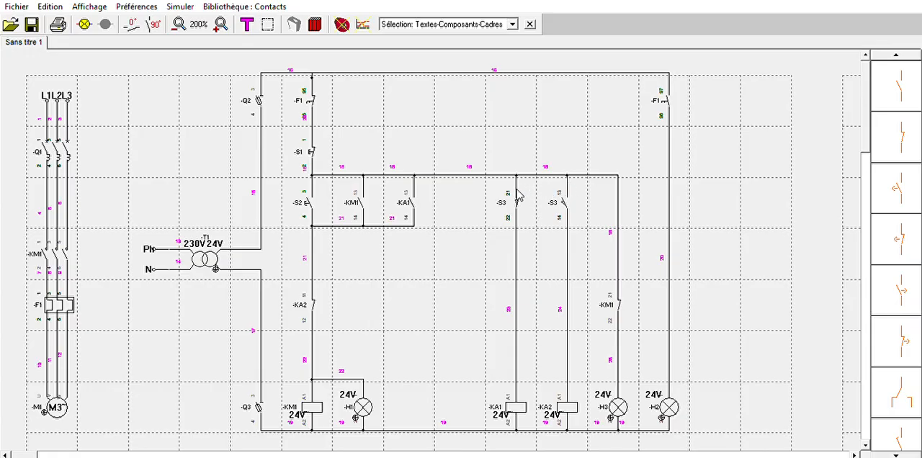
click(574, 197)
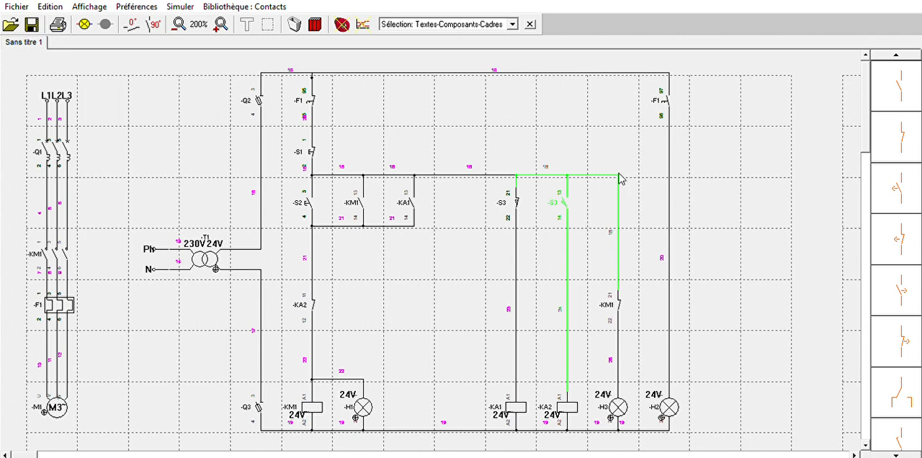
click(489, 224)
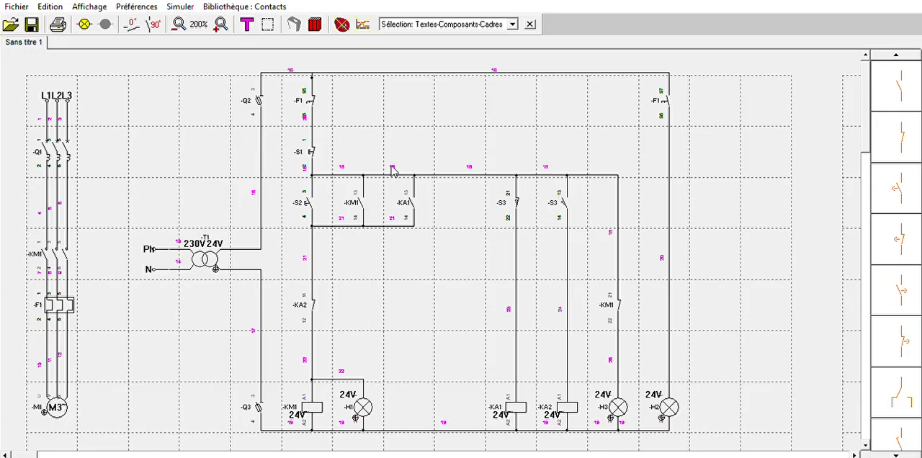
Start the circuit simulation and close breaker Q1 and the fuse disconnectors Q2 and Q3
click(85, 24)
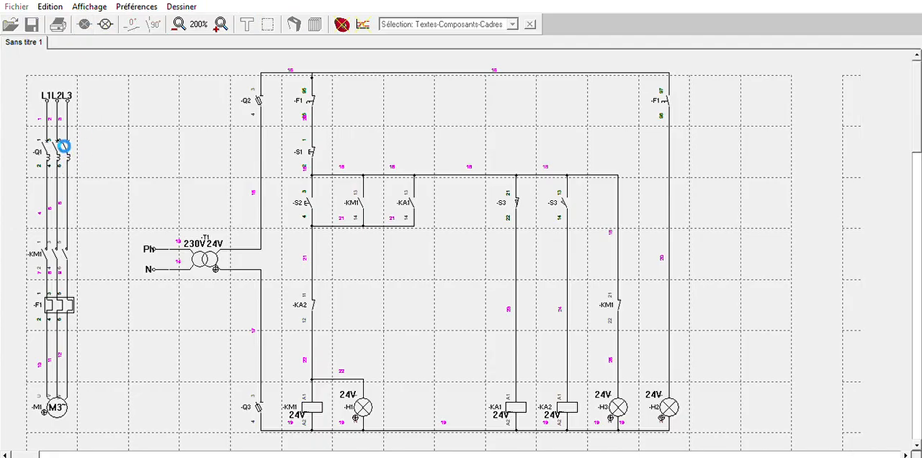
click(52, 133)
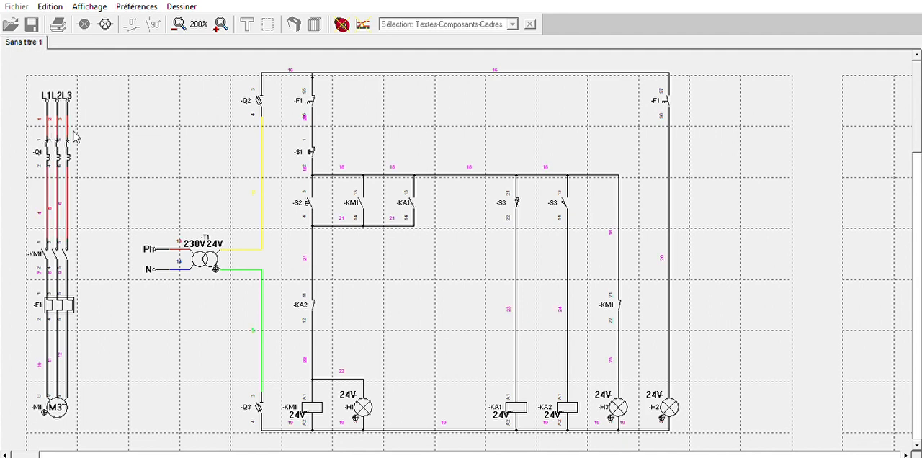
click(259, 94)
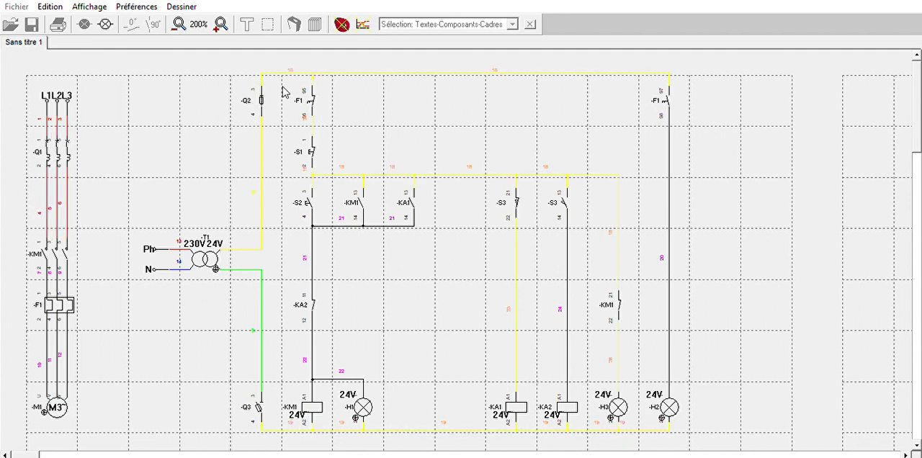
click(261, 400)
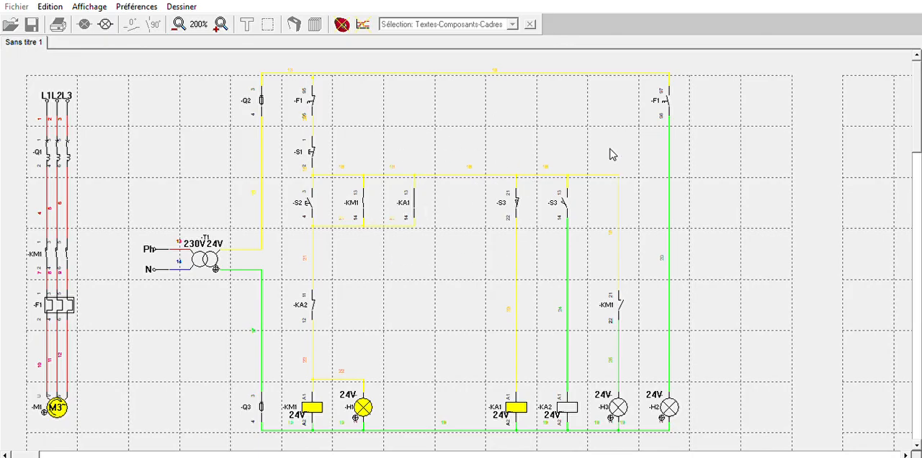
Toggle the S3 contacts repeatedly to test stopping and restarting the motor through KA2 and KA1, and end the simulation
click(563, 191)
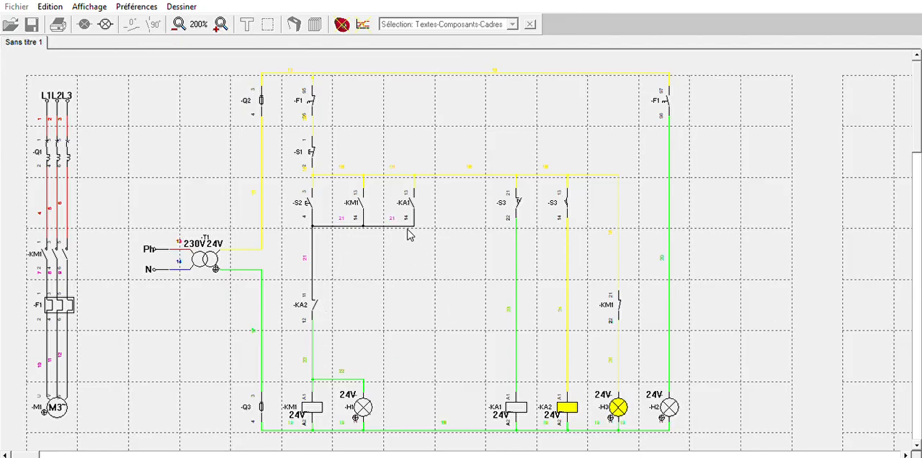
click(521, 196)
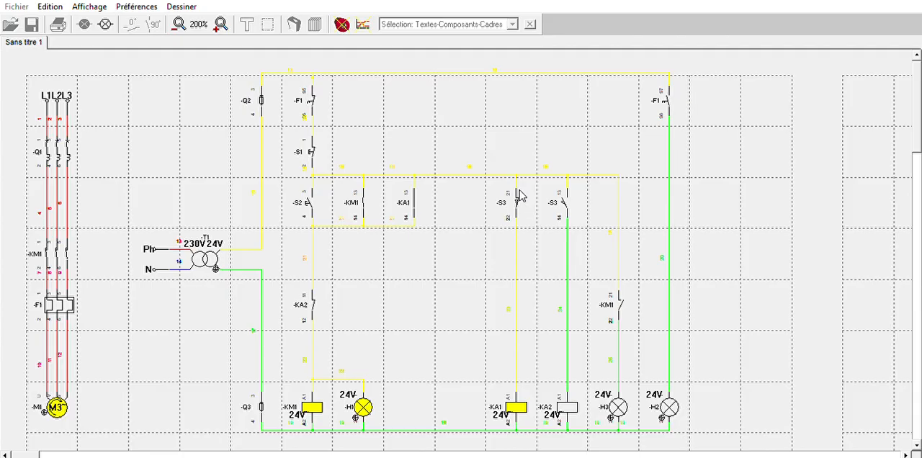
click(565, 193)
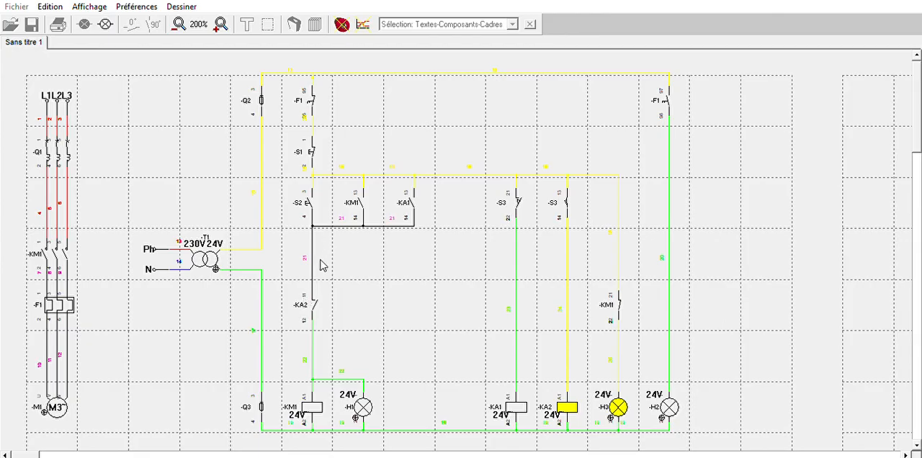
click(518, 194)
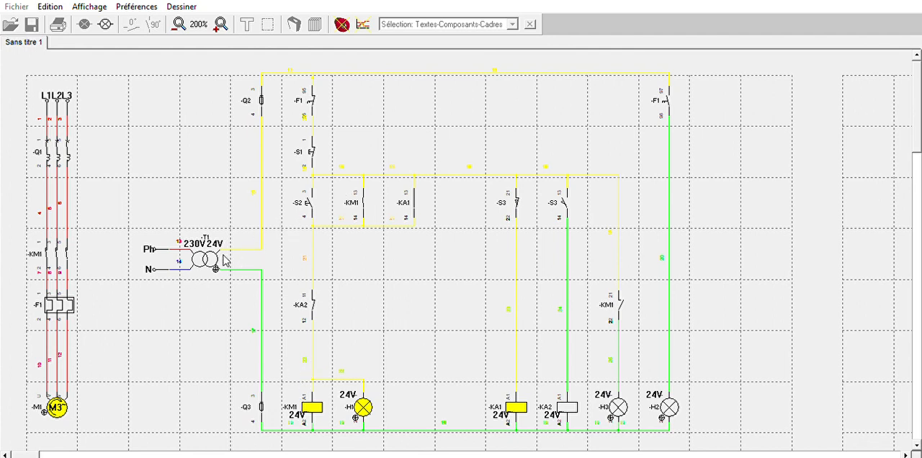
click(564, 193)
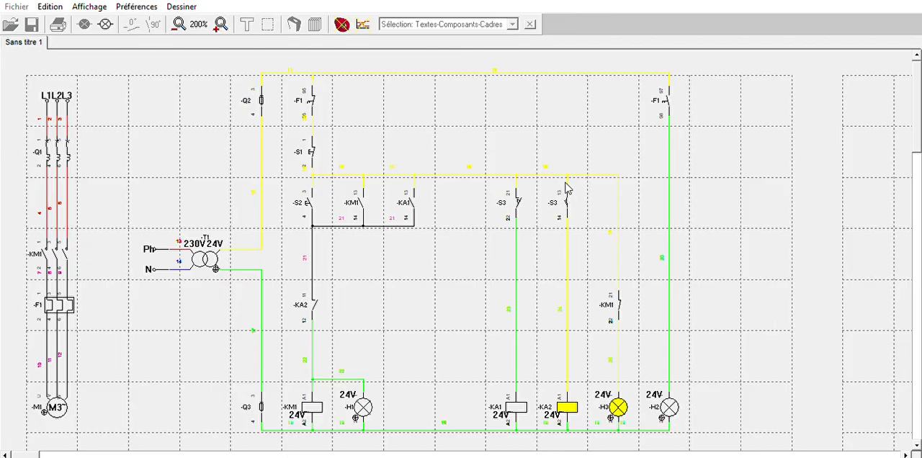
click(519, 193)
click(565, 196)
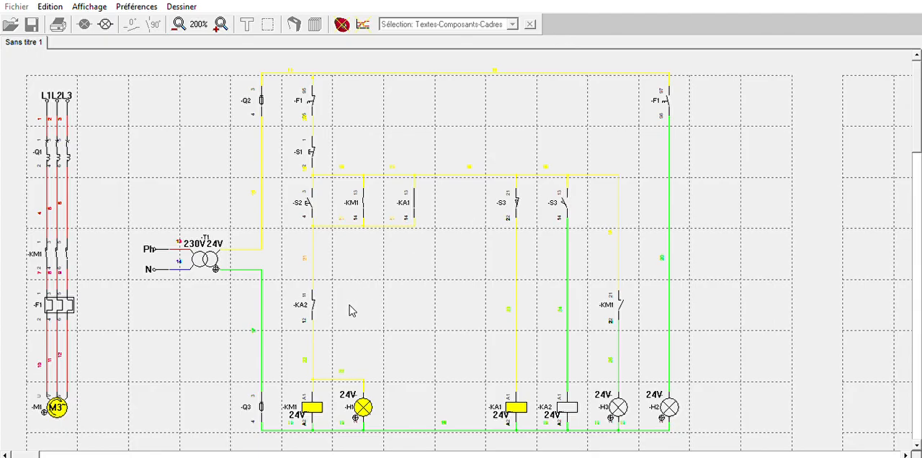
click(566, 194)
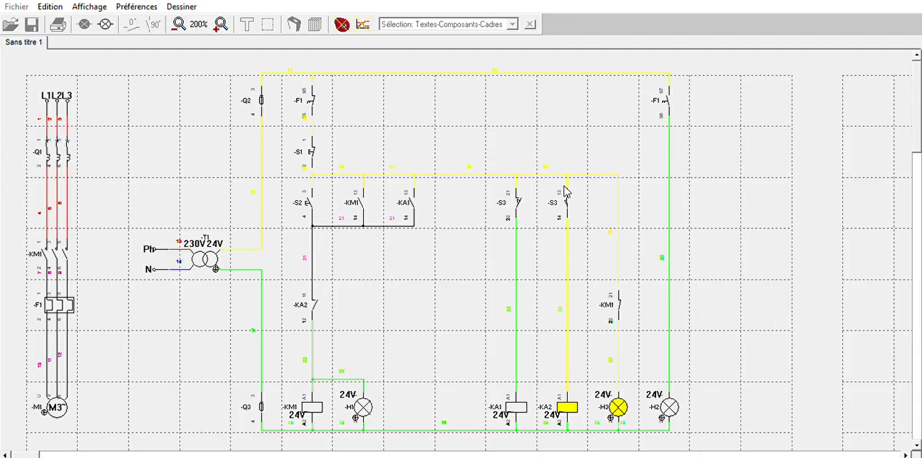
click(523, 191)
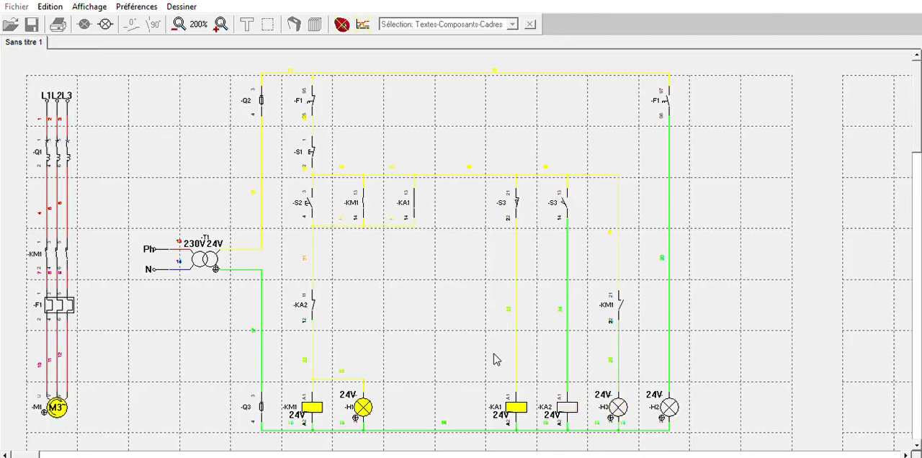
click(523, 202)
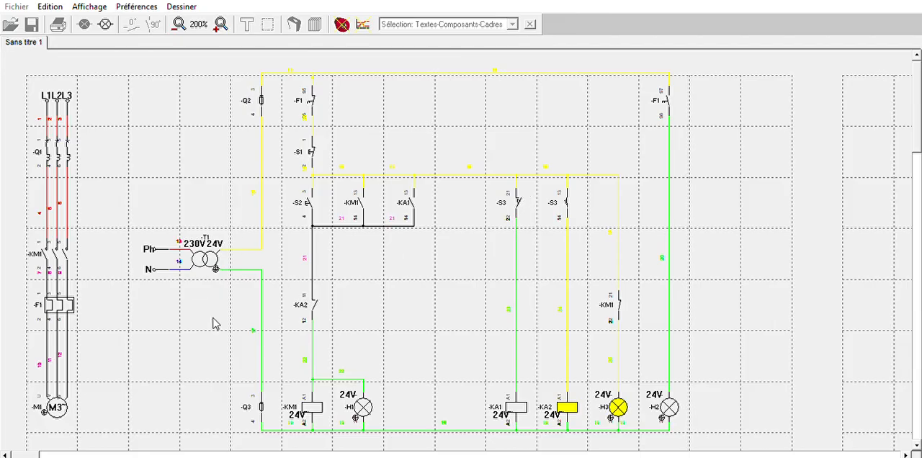
click(519, 202)
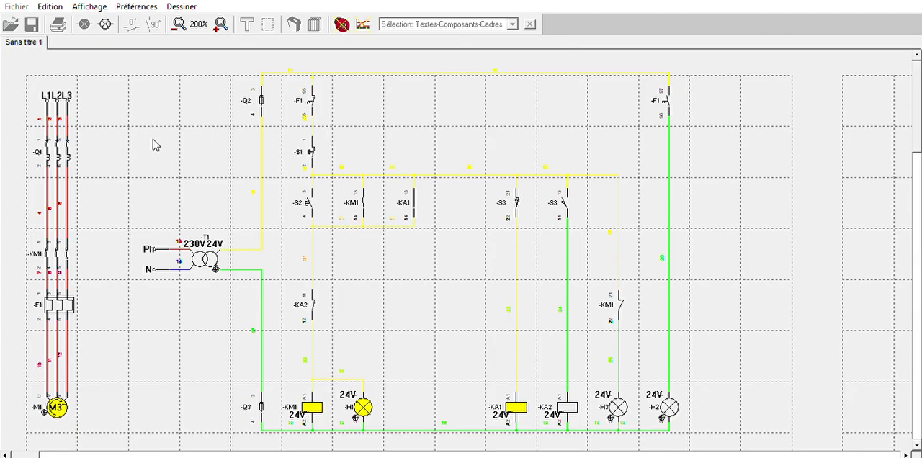
click(106, 23)
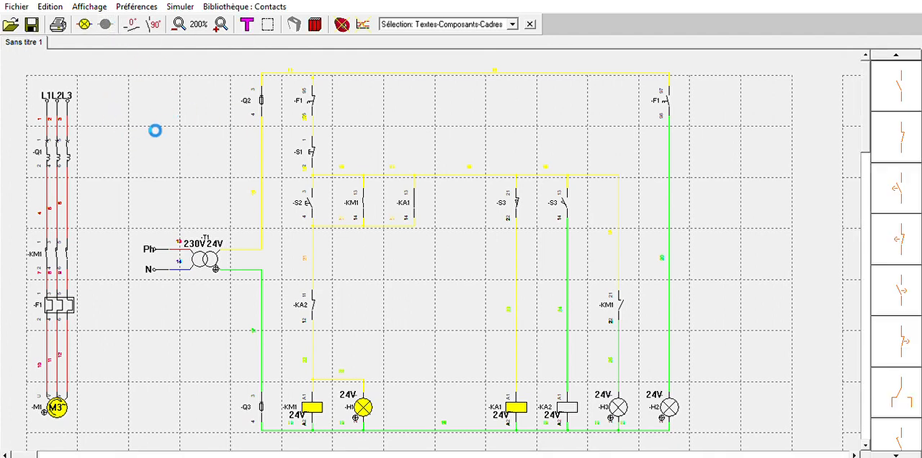